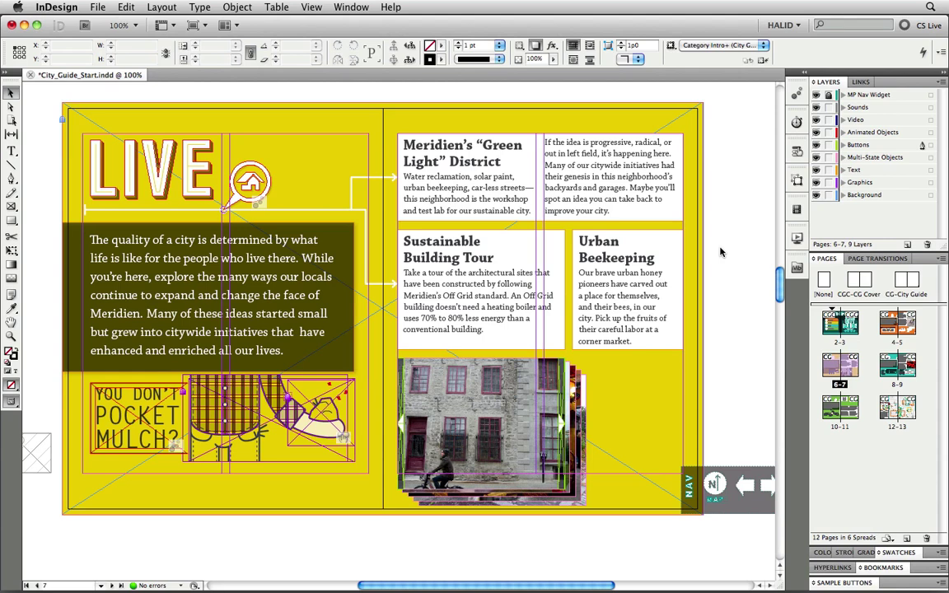
- Apply the Fly in from Top animation preset to the LIVE headline and preview the spread
click(193, 168)
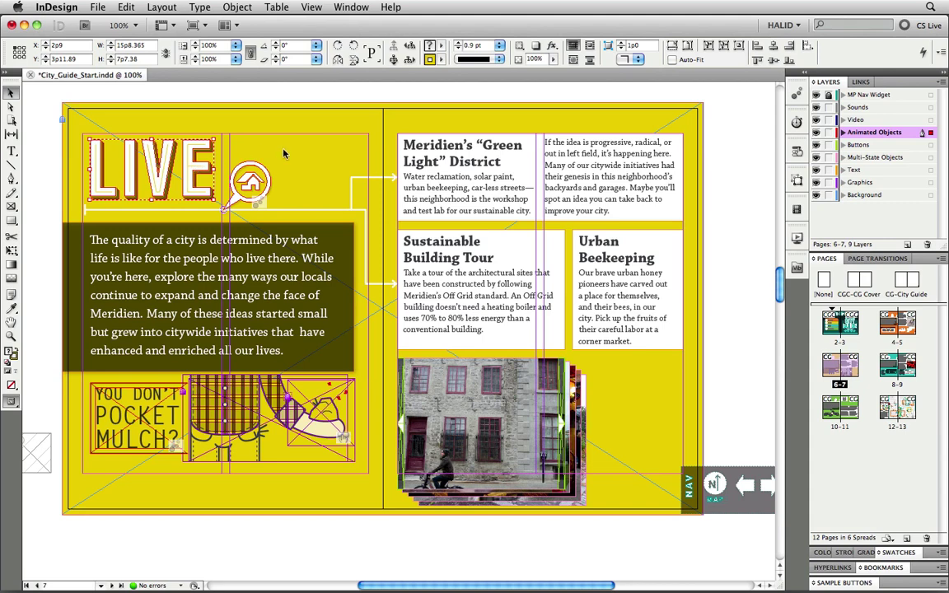
click(797, 95)
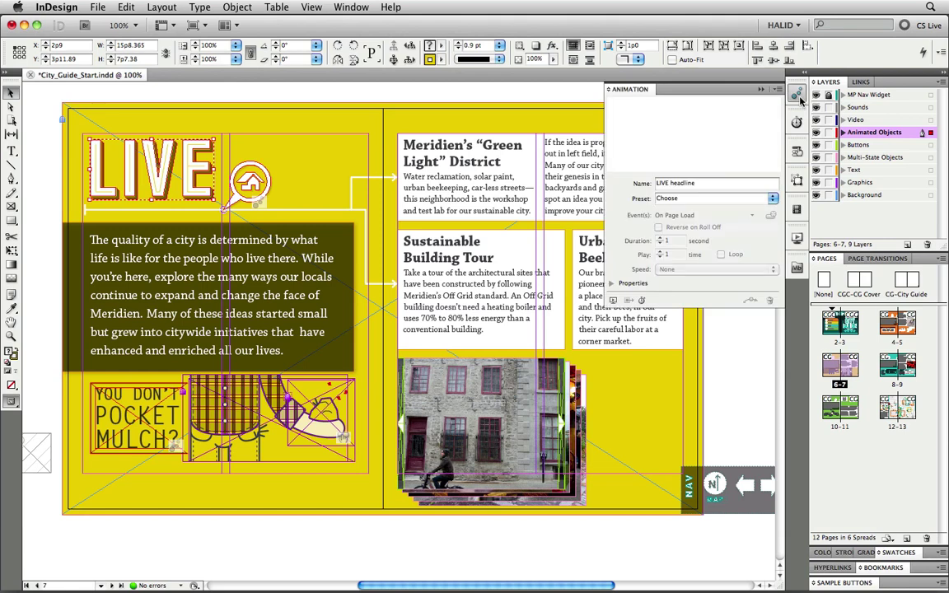
click(773, 199)
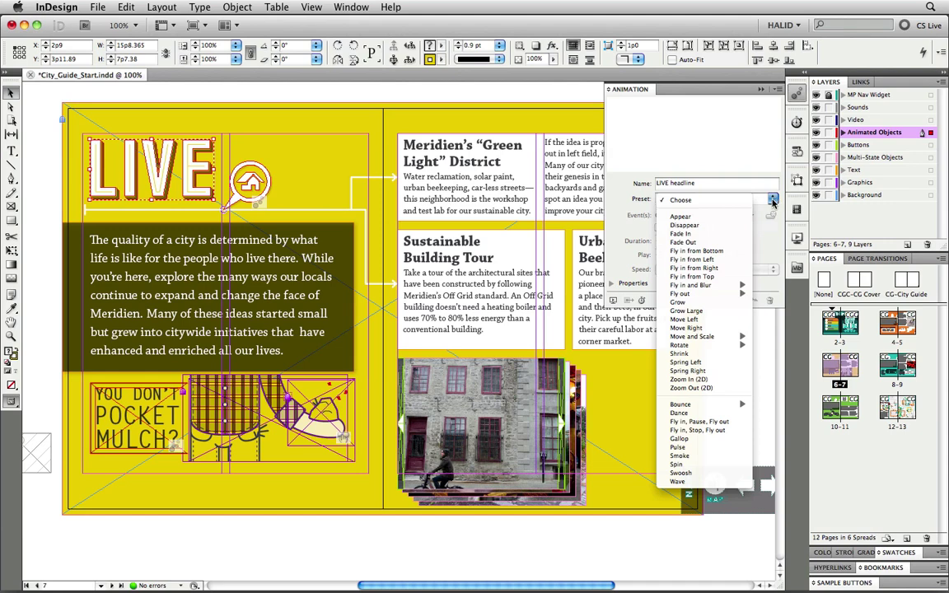
click(711, 278)
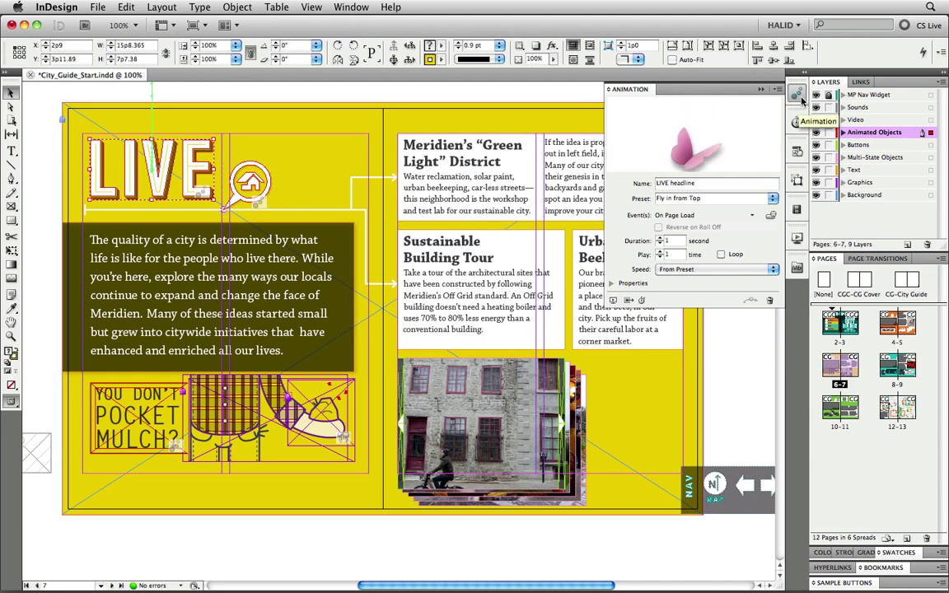
click(802, 99)
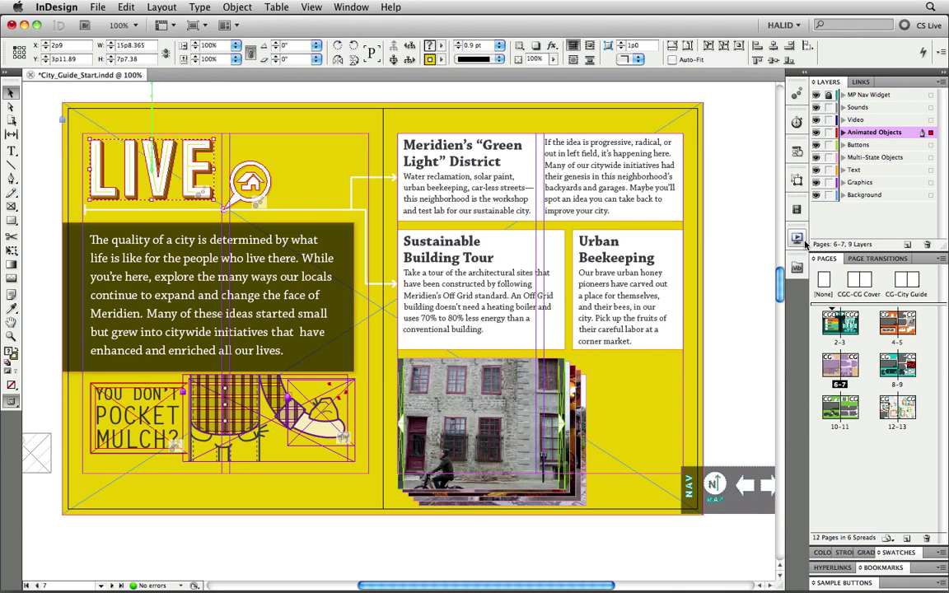
key(shift+super+Return)
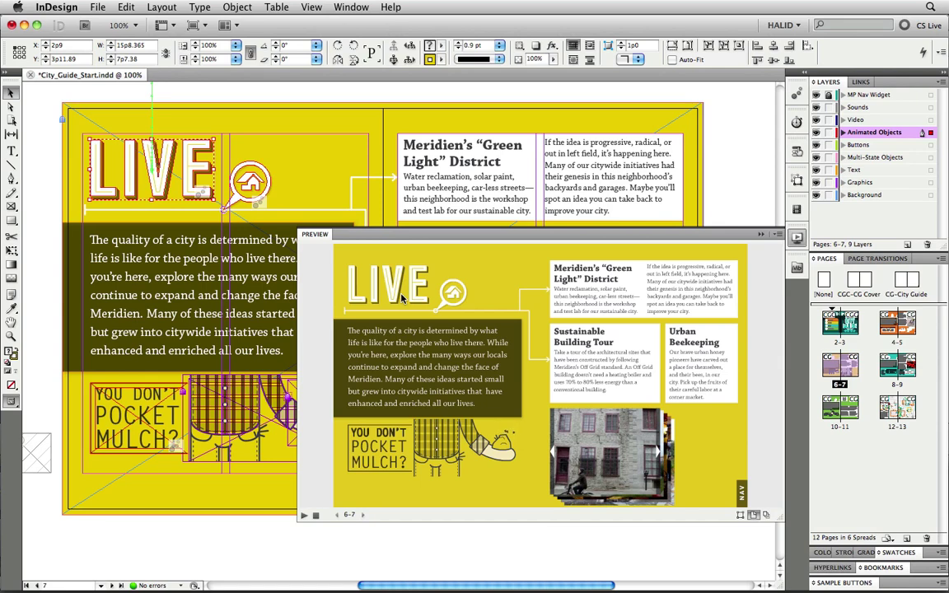
click(796, 240)
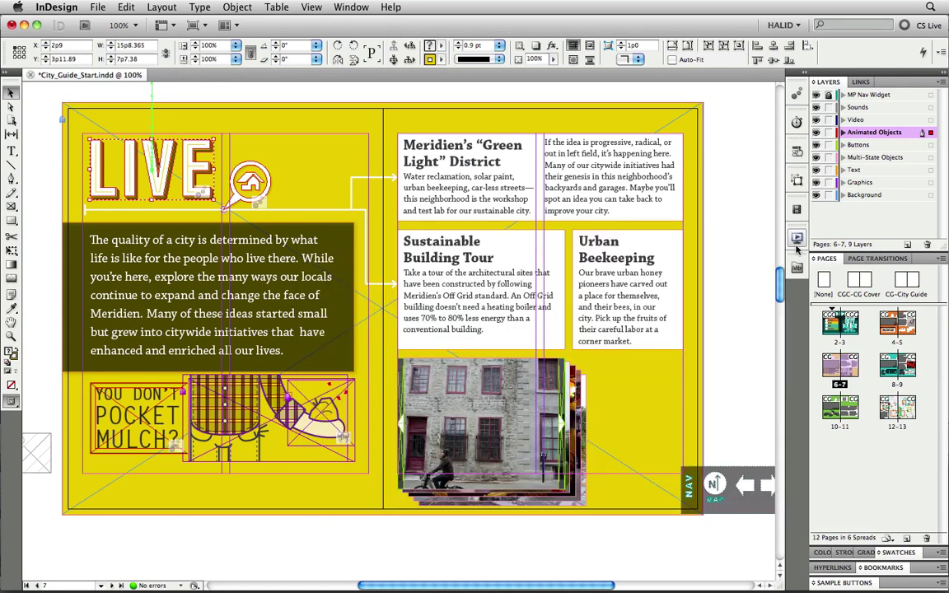
- Move the LIVE headline to the start of the page-load animation order, ahead of the LIVE icon
click(796, 122)
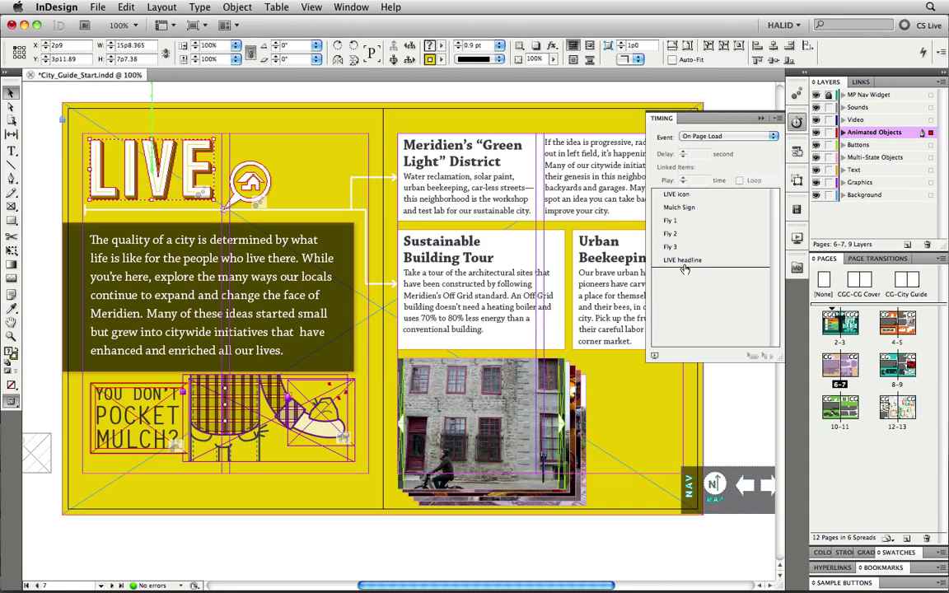
drag(684, 269, 687, 200)
drag(686, 192, 688, 191)
- Link all page-load animations from LIVE headline through Fly 3 so they play together
click(697, 195)
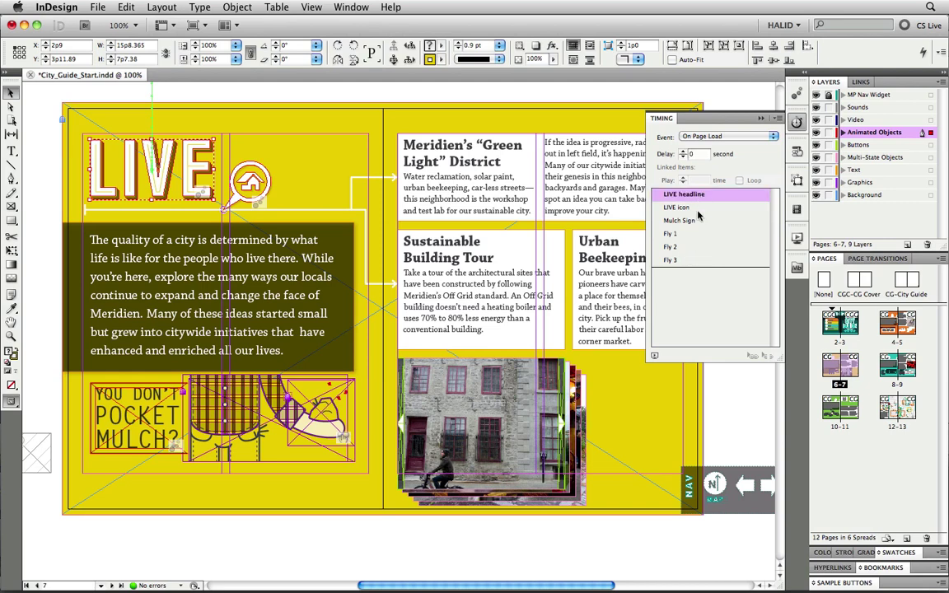
shift+click(692, 262)
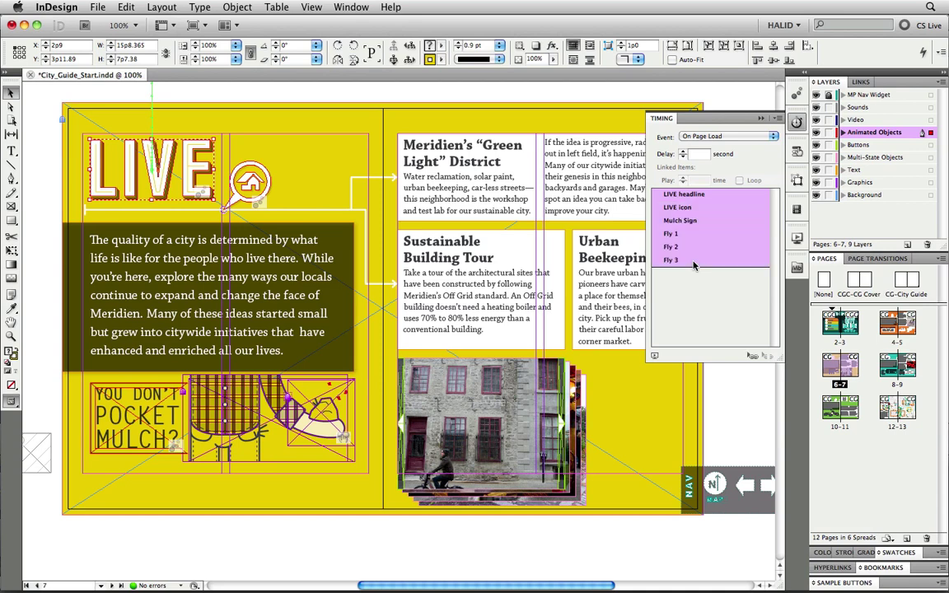
click(751, 356)
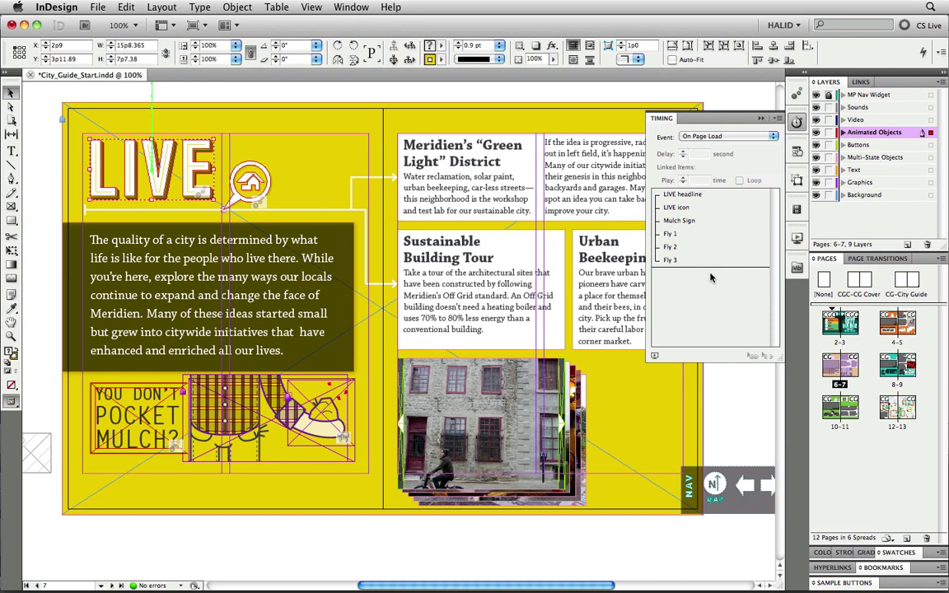
scroll(711, 277, right, 1)
click(713, 109)
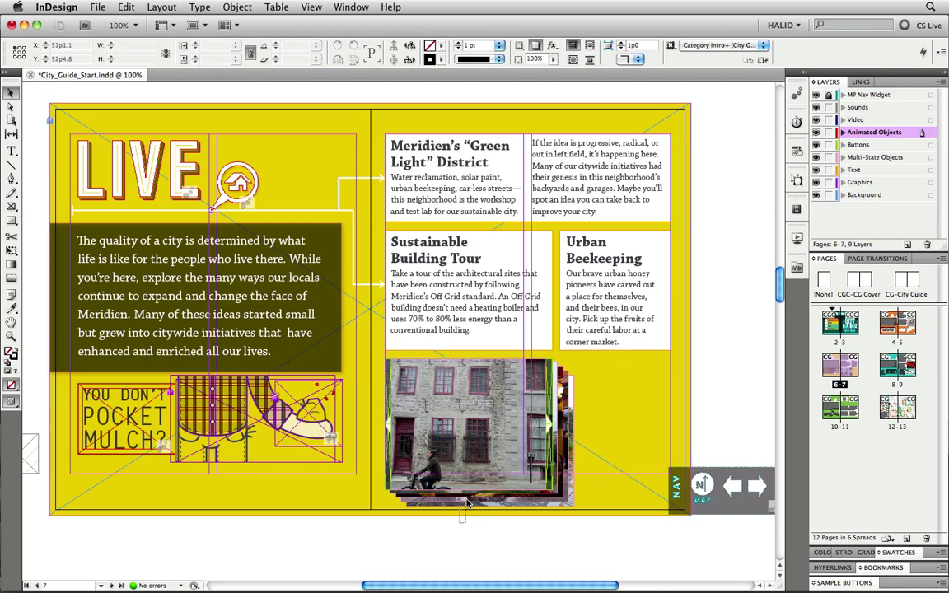
- Align the stacked building photos below the Sustainable Building Tour text by their left and top edges
click(430, 427)
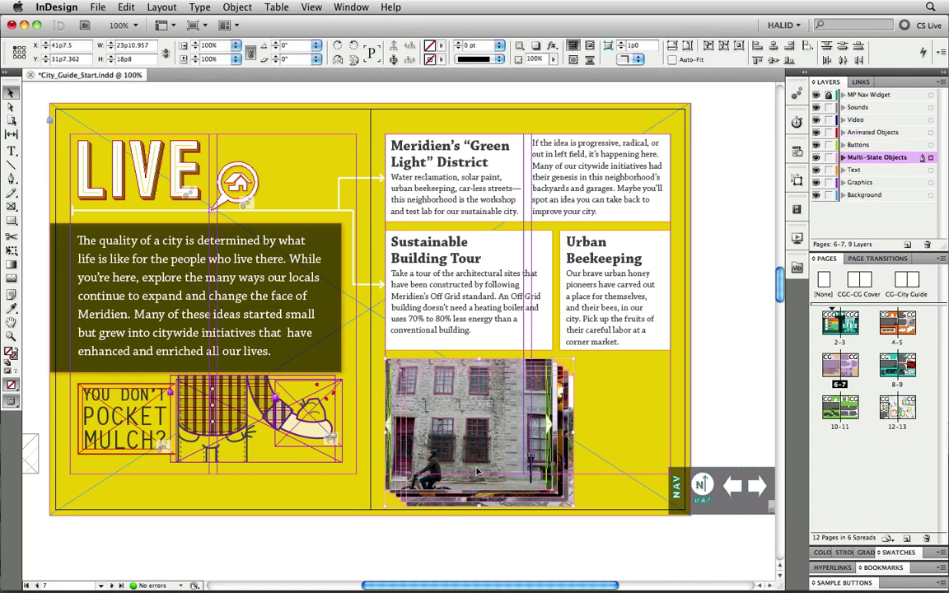
click(758, 46)
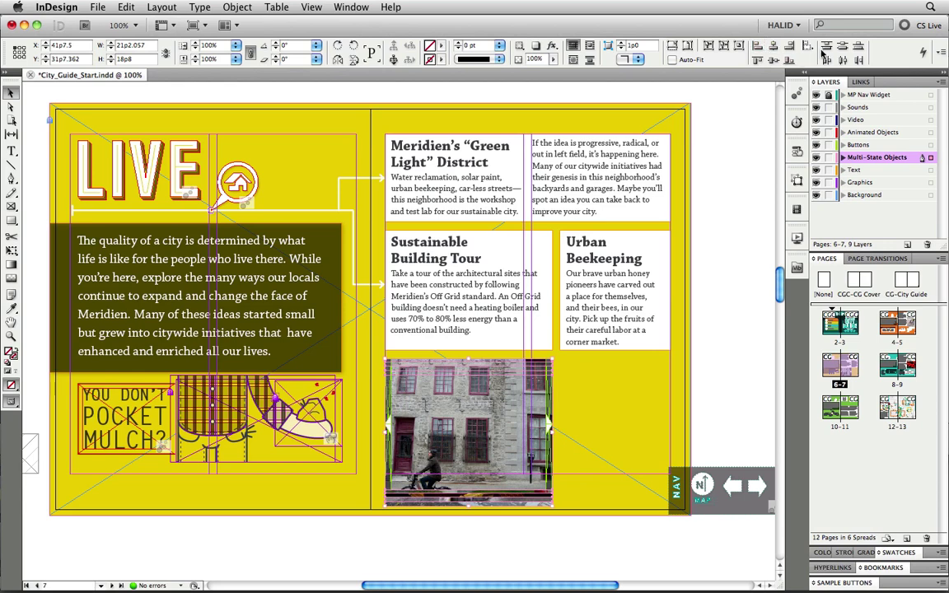
click(759, 63)
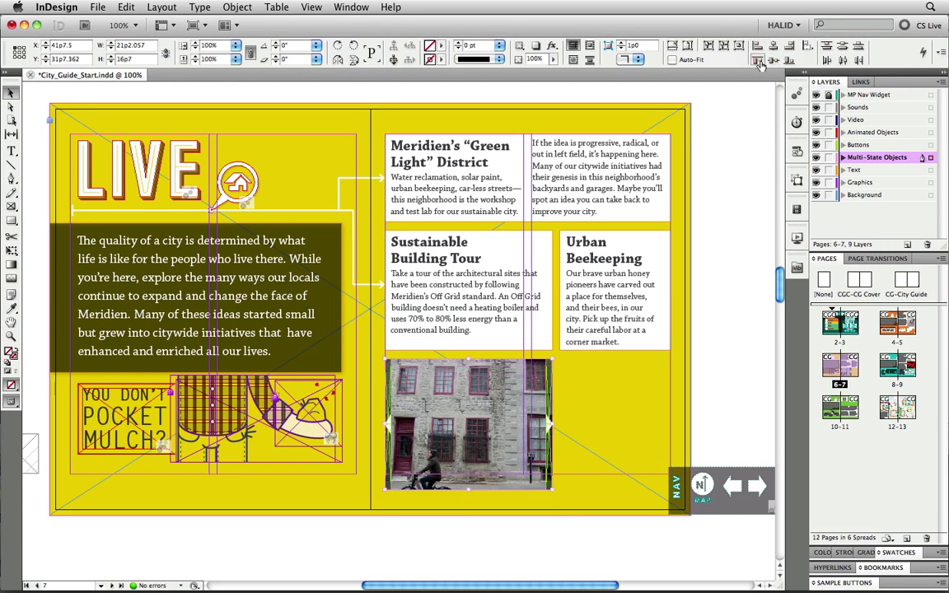
- Convert the aligned photos into a multi-state object named "Slideshow -Building"
click(796, 180)
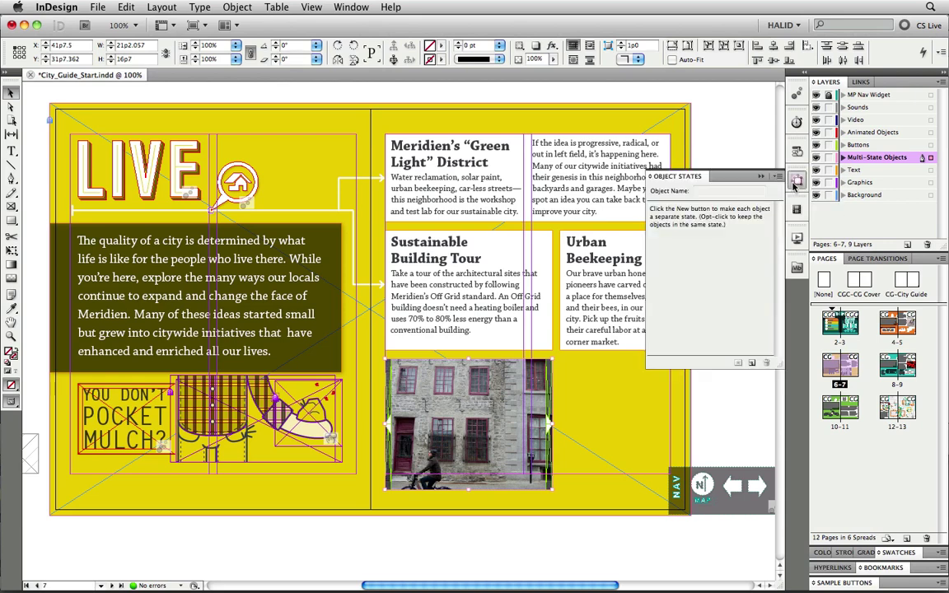
click(751, 364)
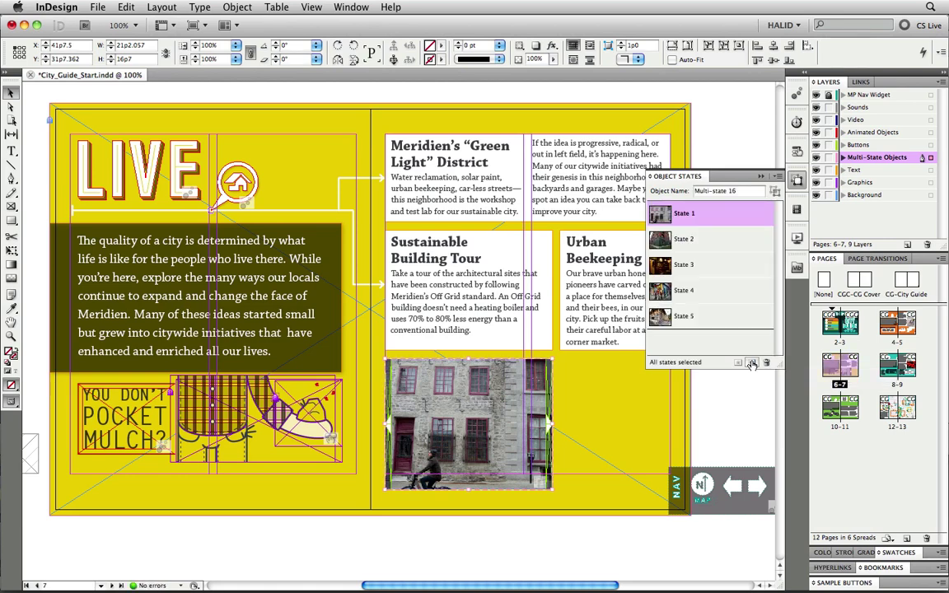
triple_click(741, 190)
text(Slideshow -Building)
drag(724, 251, 682, 446)
click(697, 190)
- Add a Go To Next State action targeting Slideshow -Building to the Next_Photo_btn button
click(548, 422)
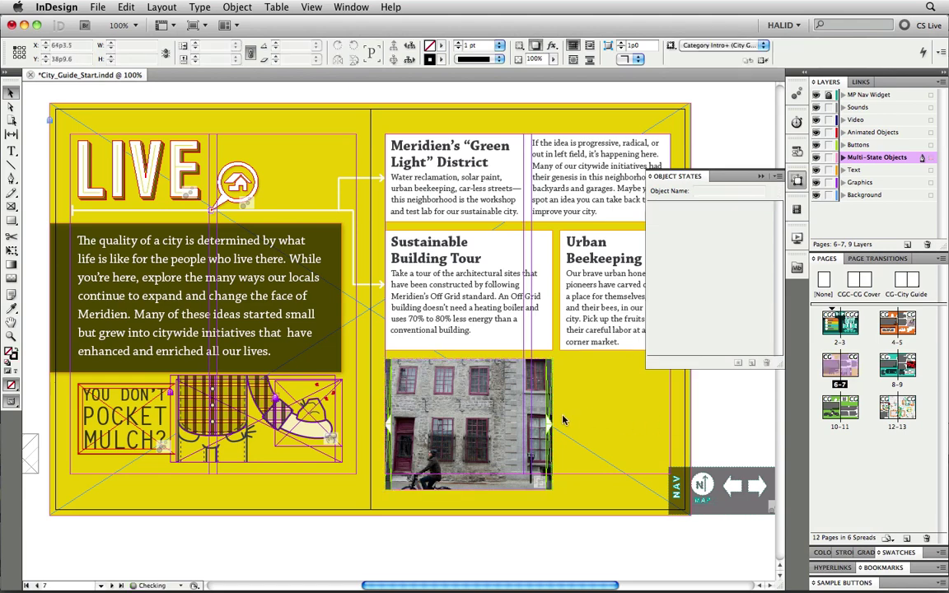
click(798, 153)
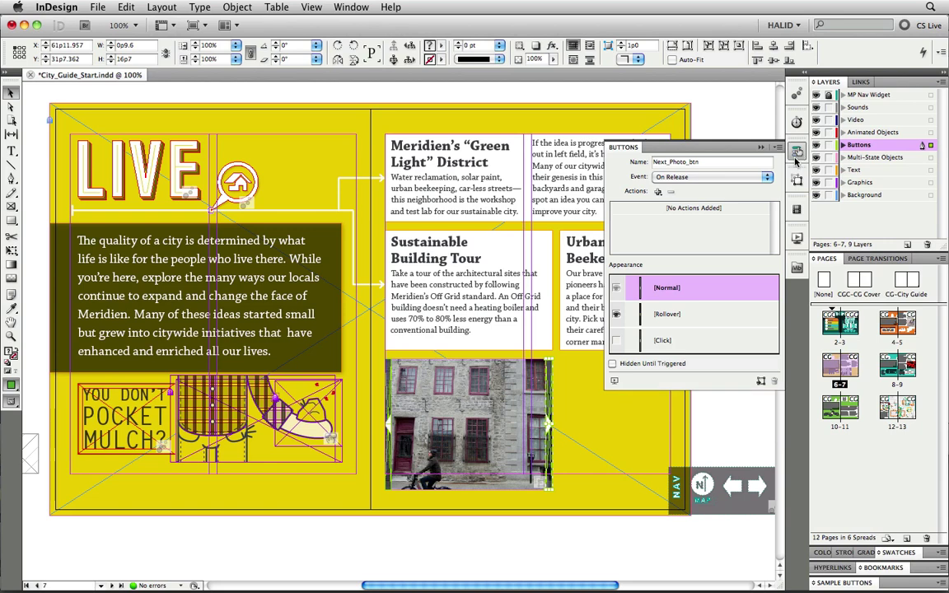
click(657, 191)
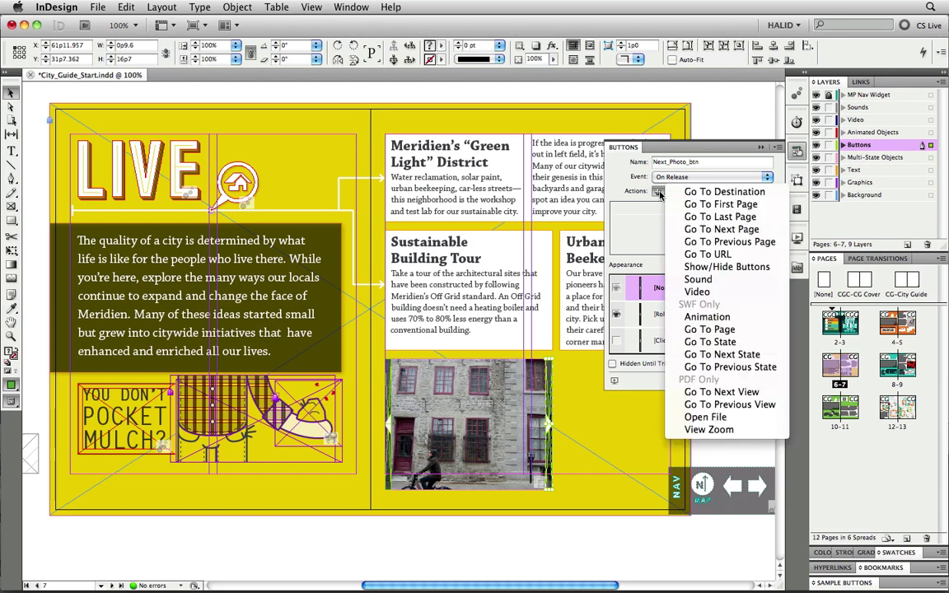
click(764, 355)
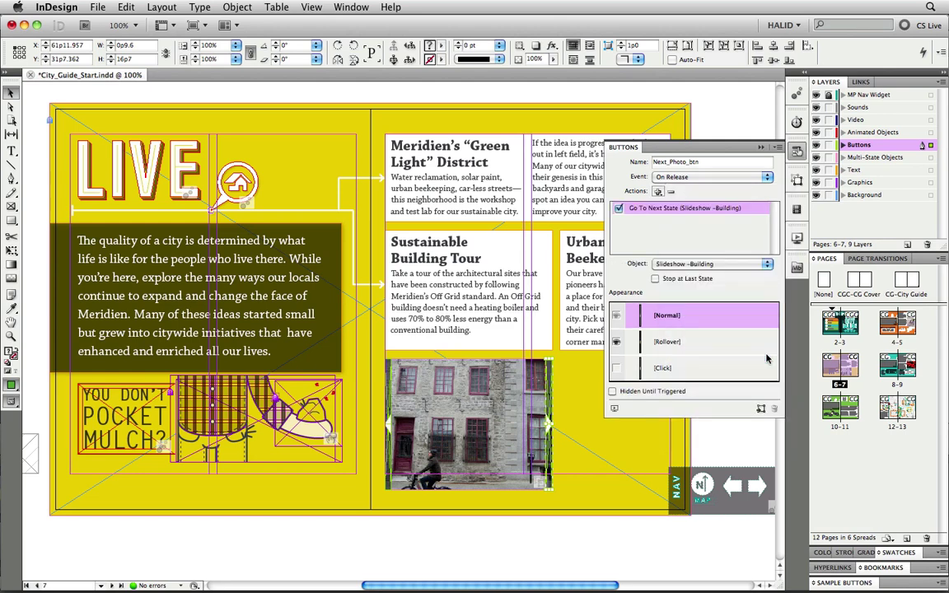
click(688, 264)
click(688, 265)
- Add a Go To Previous State action targeting Slideshow -Building to the Previous_Photo_btn button
click(465, 387)
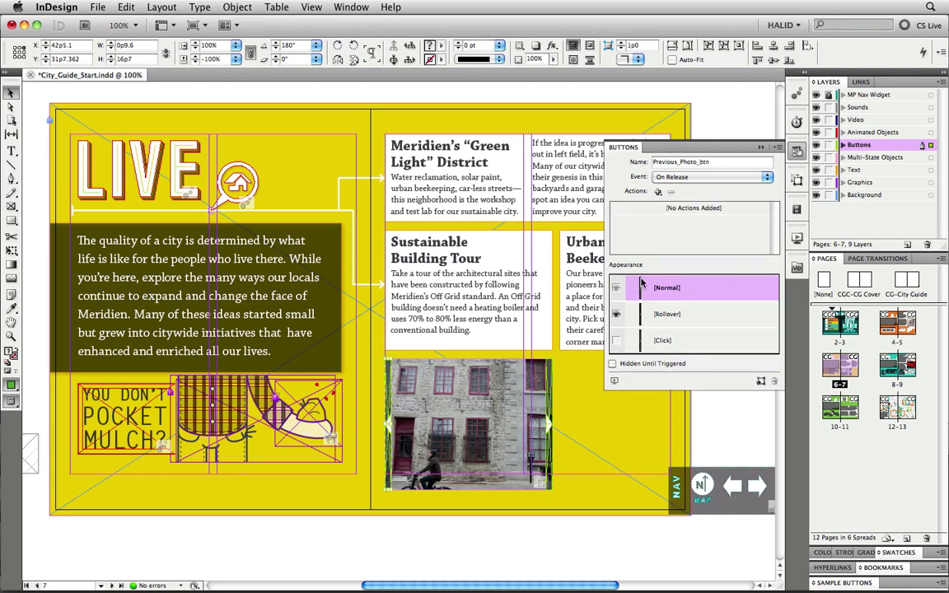
click(657, 192)
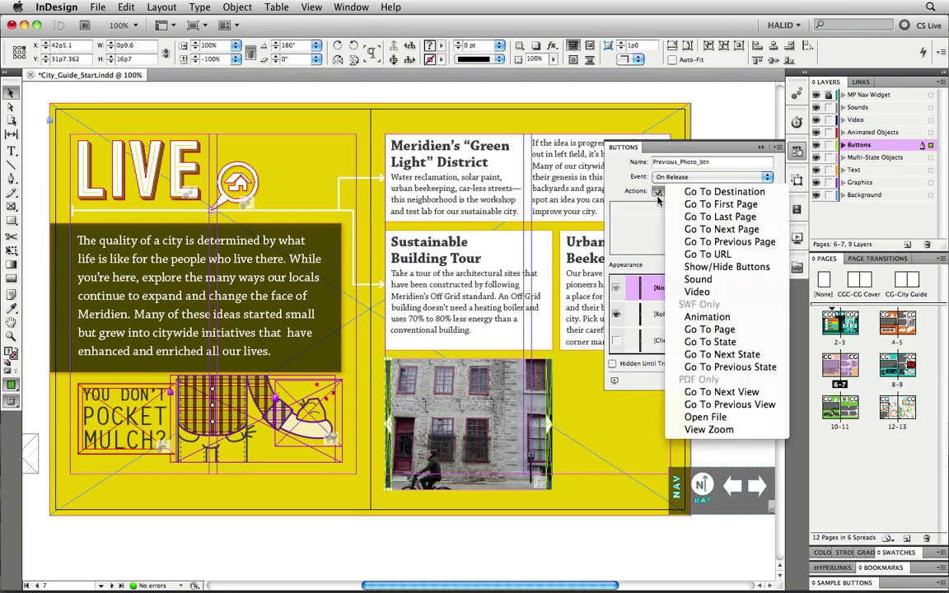
click(727, 367)
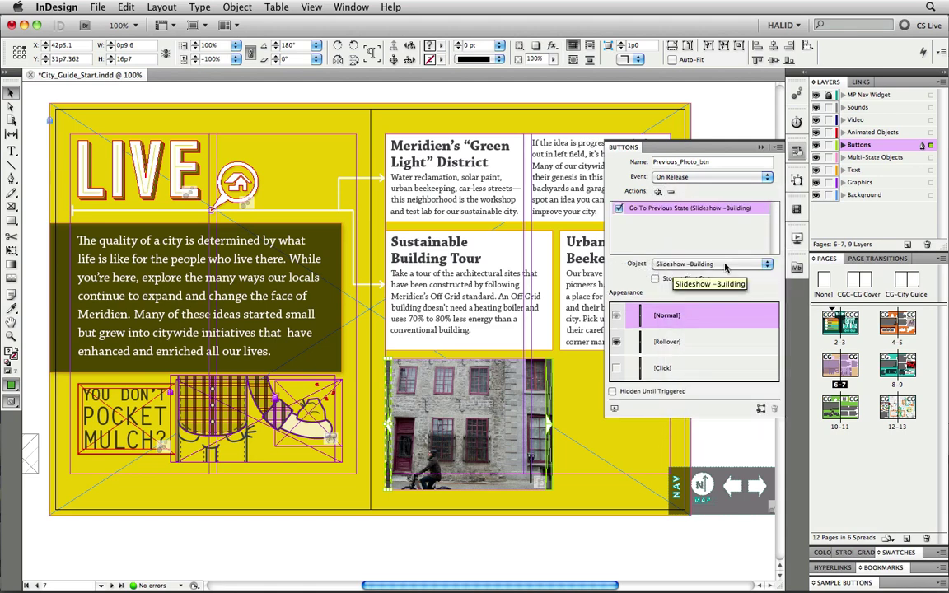
click(795, 153)
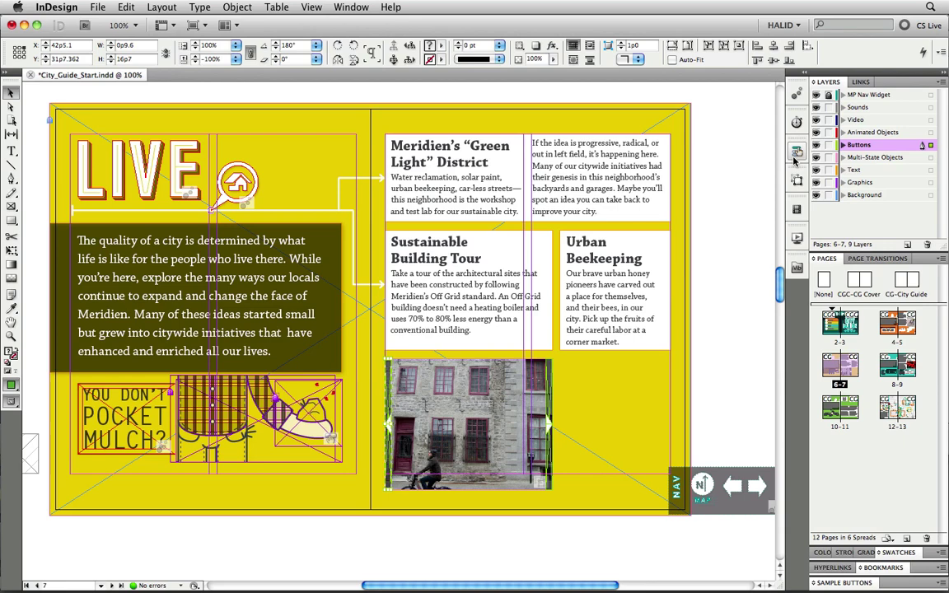
- Preview the spread and test the building slideshow by stepping forward and backward through its photos
click(797, 238)
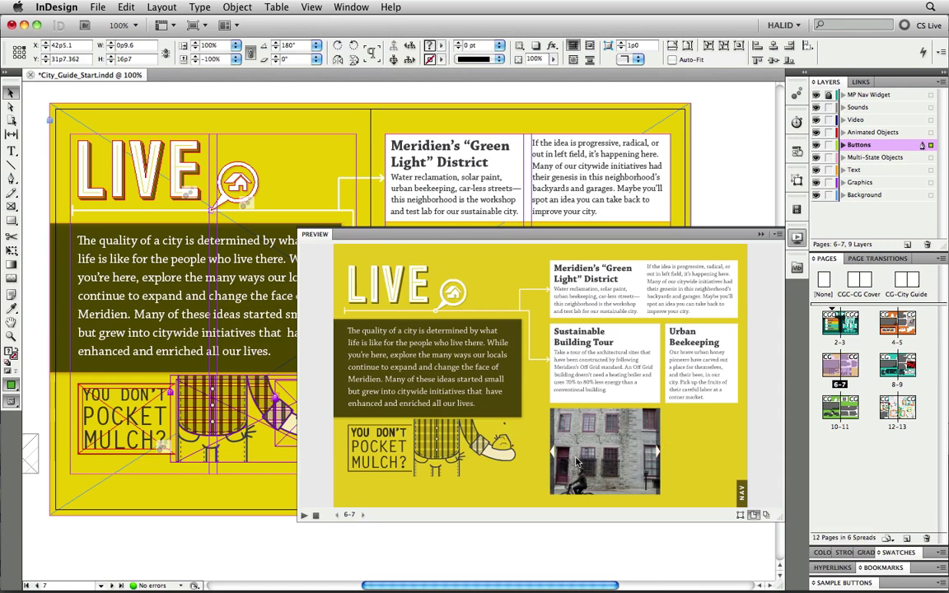
click(657, 458)
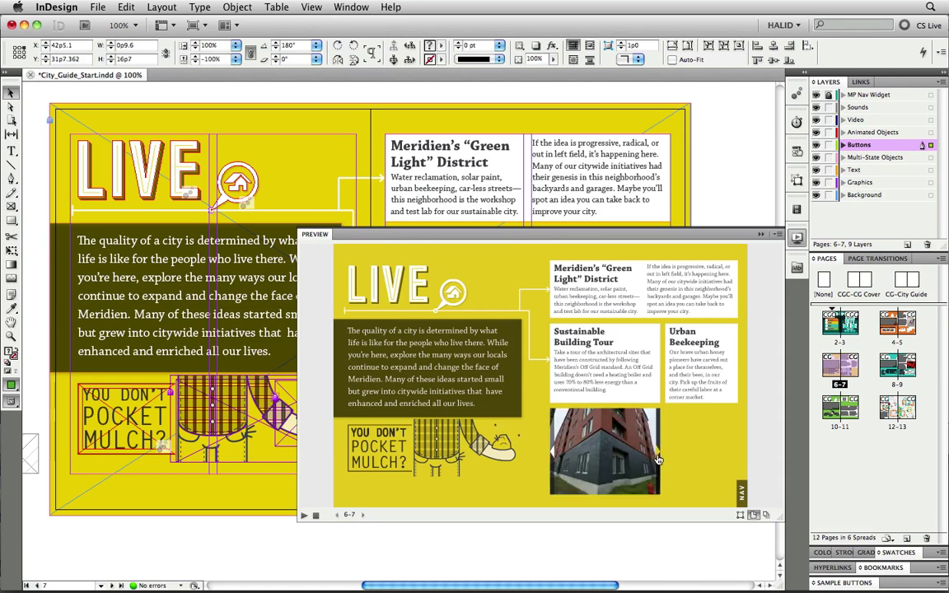
click(658, 458)
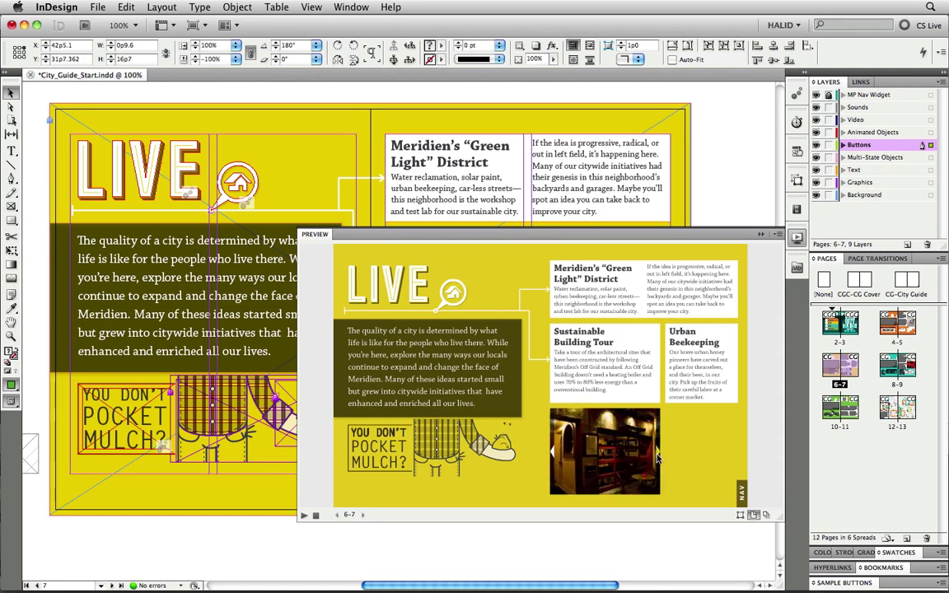
click(657, 458)
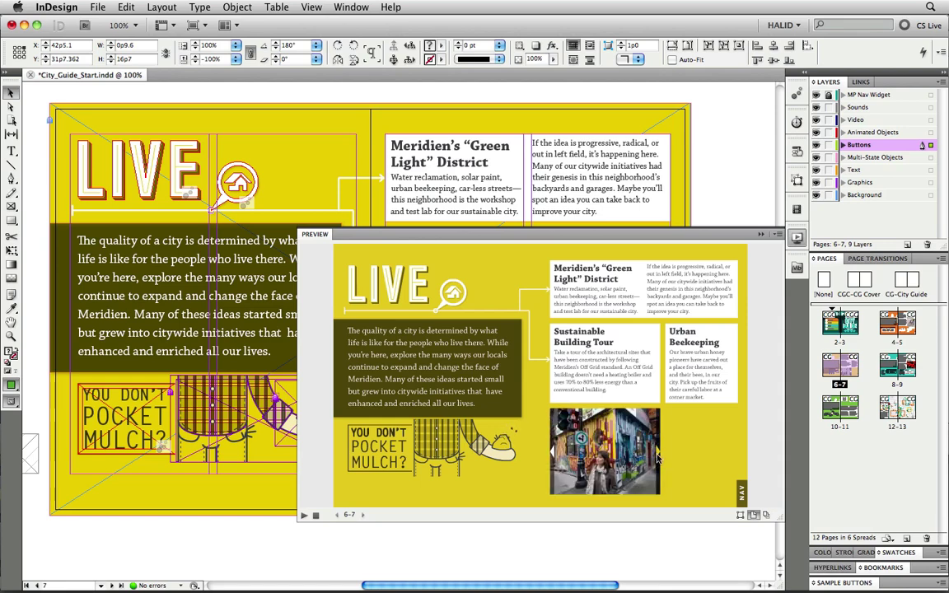
click(554, 458)
click(553, 458)
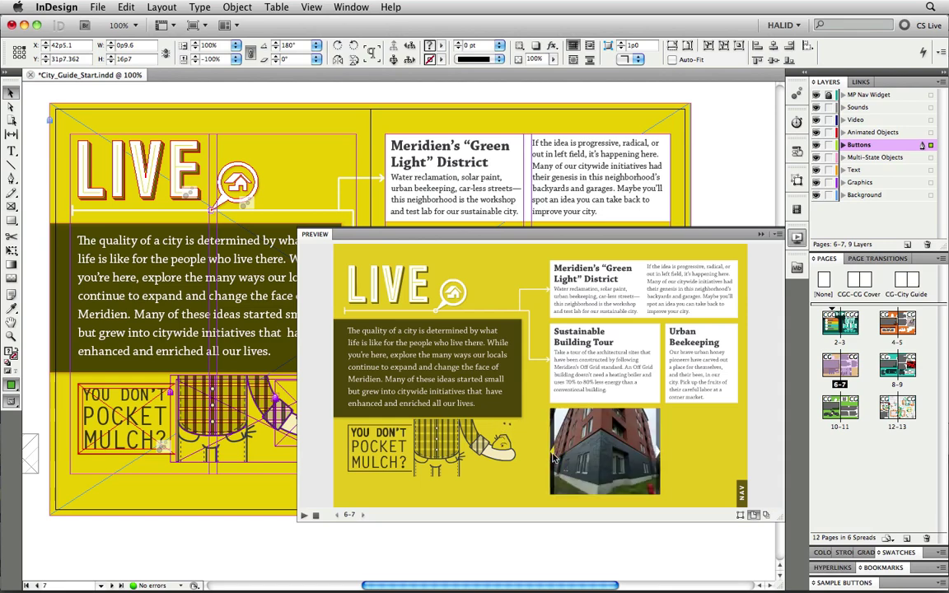
click(553, 458)
click(553, 458)
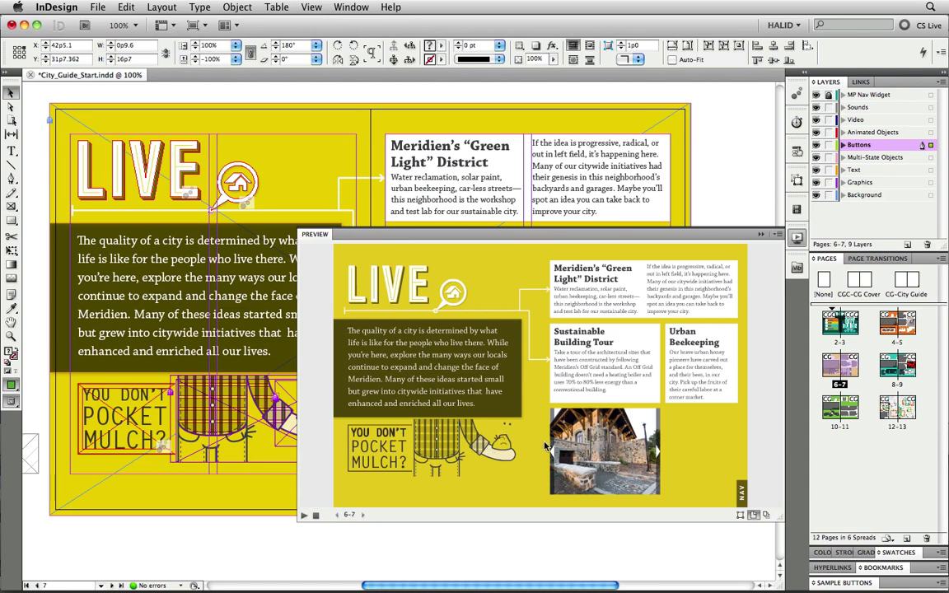
click(797, 238)
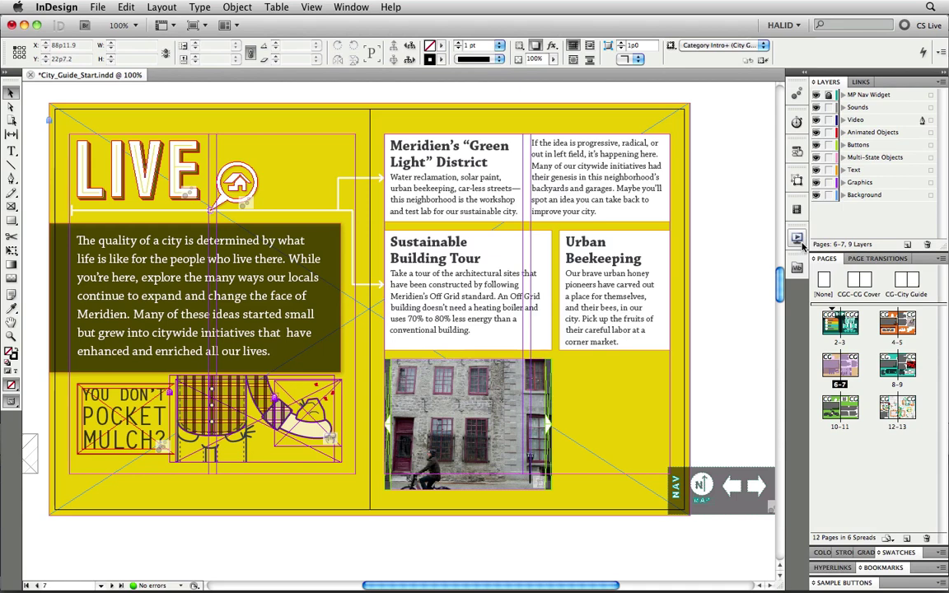
- On spread 10-11, set the cycling video's poster from its current frame at 00:01.99
double_click(842, 426)
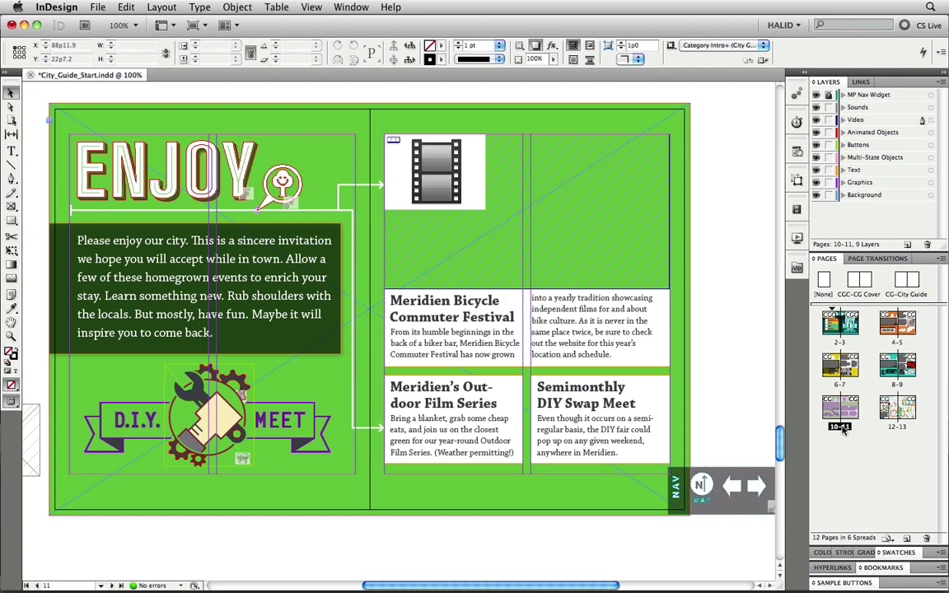
click(483, 165)
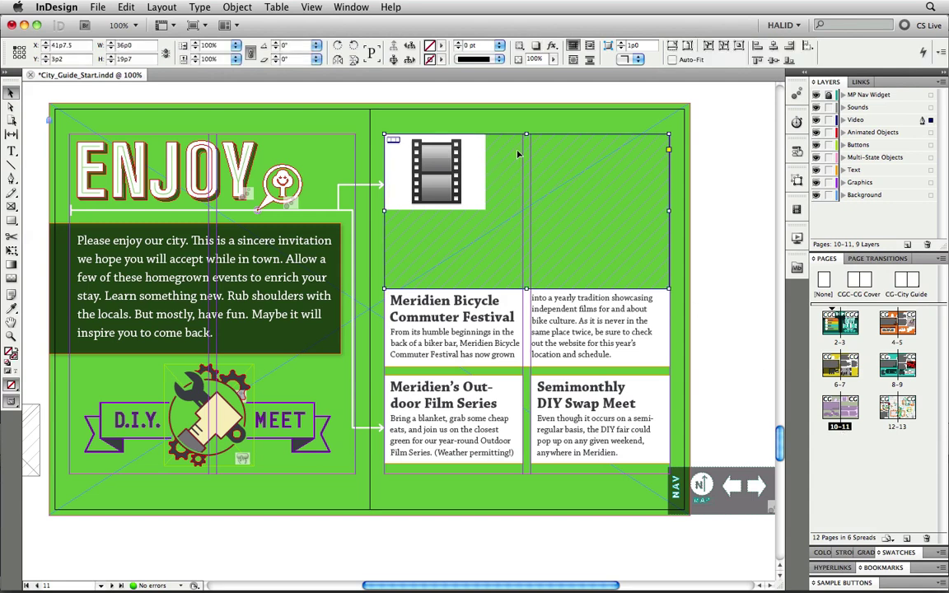
click(842, 120)
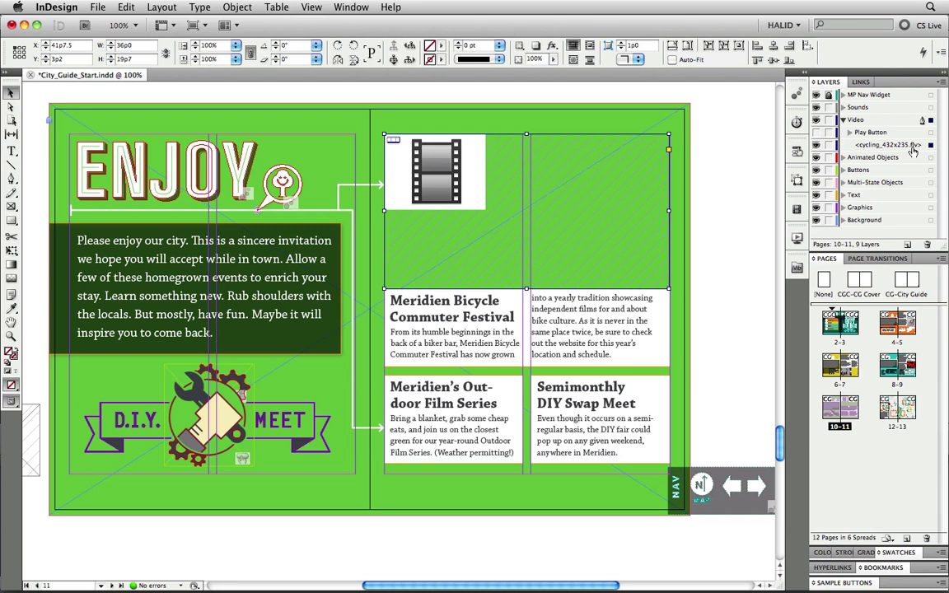
click(842, 120)
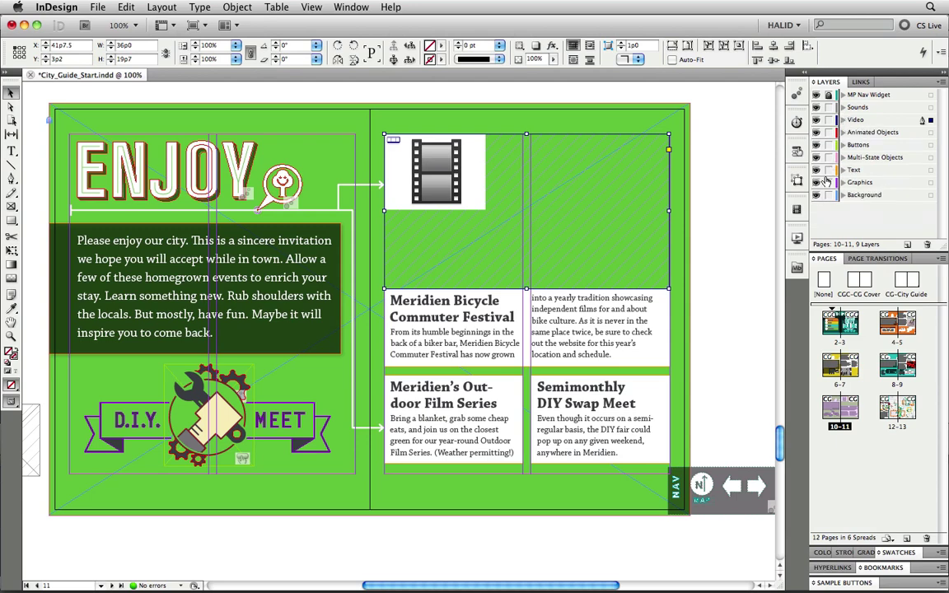
click(797, 210)
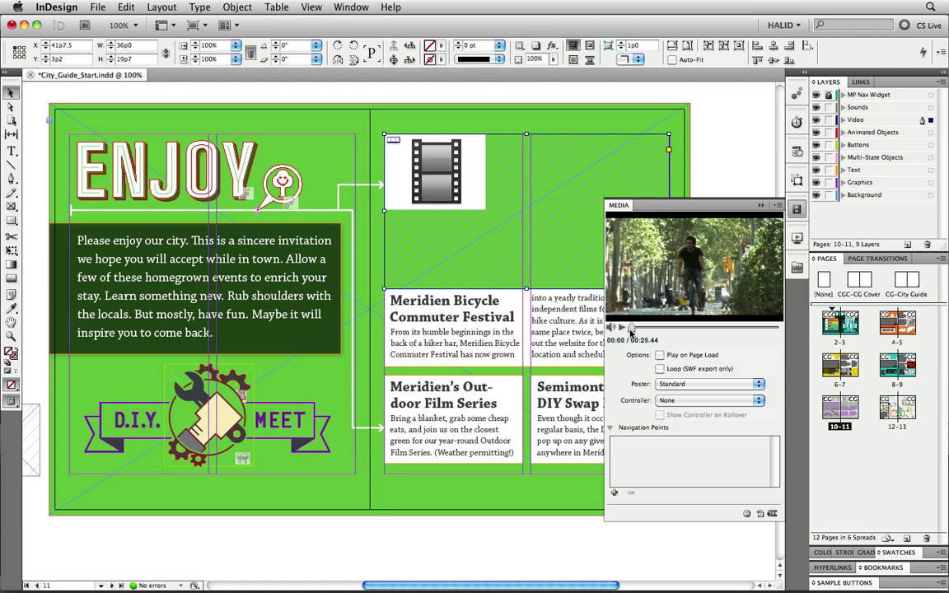
mouse_move(630, 331)
mouse_down()
mouse_move(691, 330)
mouse_move(643, 330)
mouse_up()
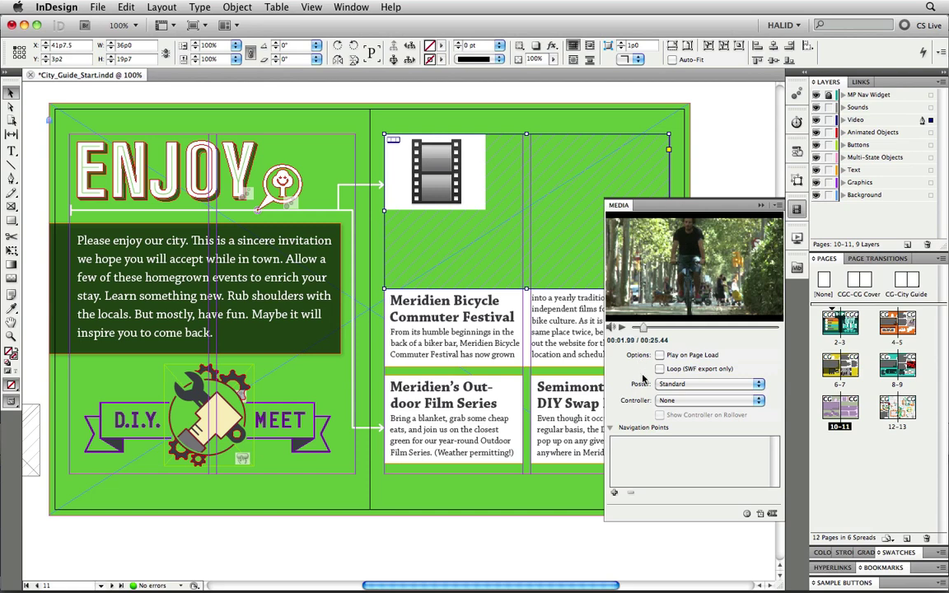
click(671, 386)
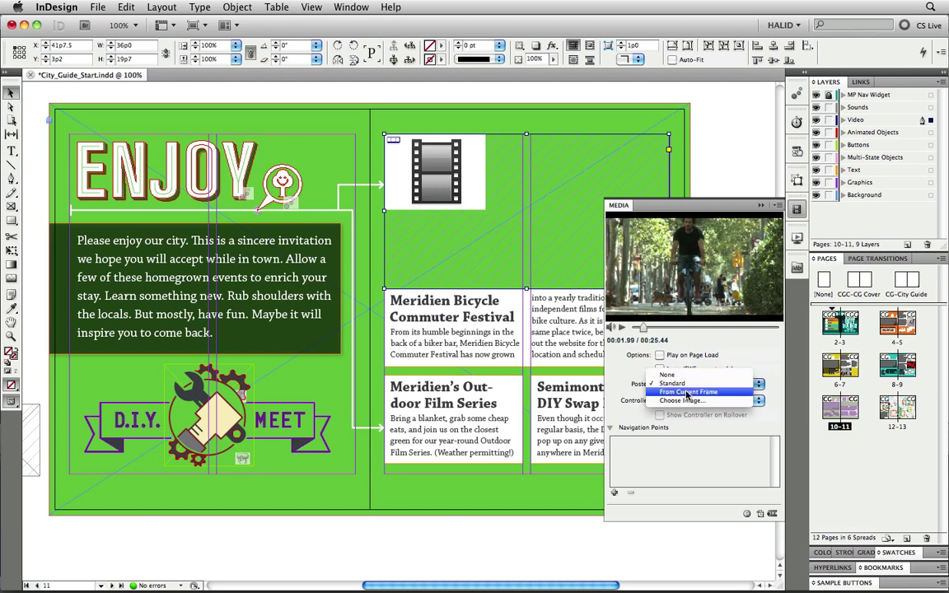
click(687, 394)
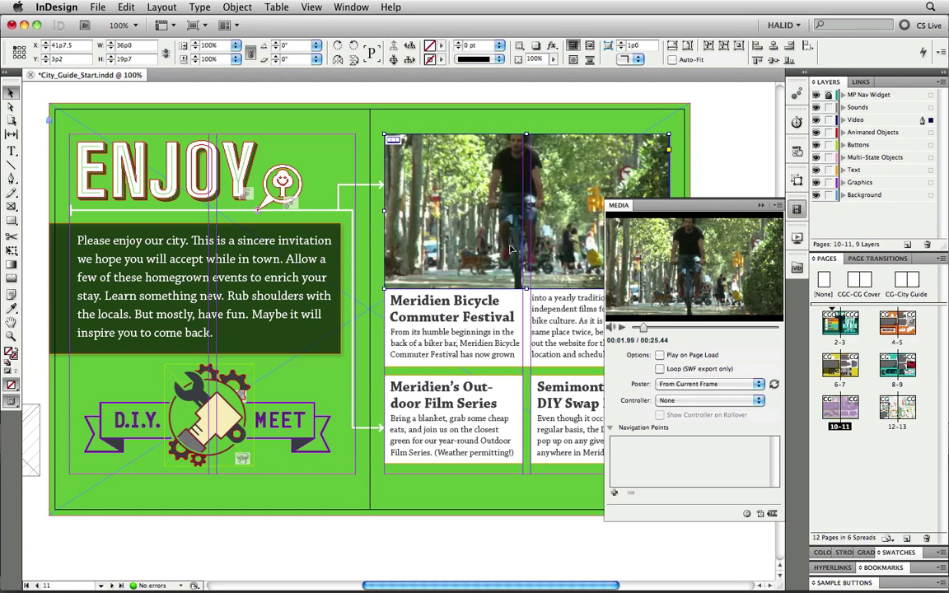
- Give the cycling video the SkinOverPlaySeekStop controller and have it show on rollover
click(701, 402)
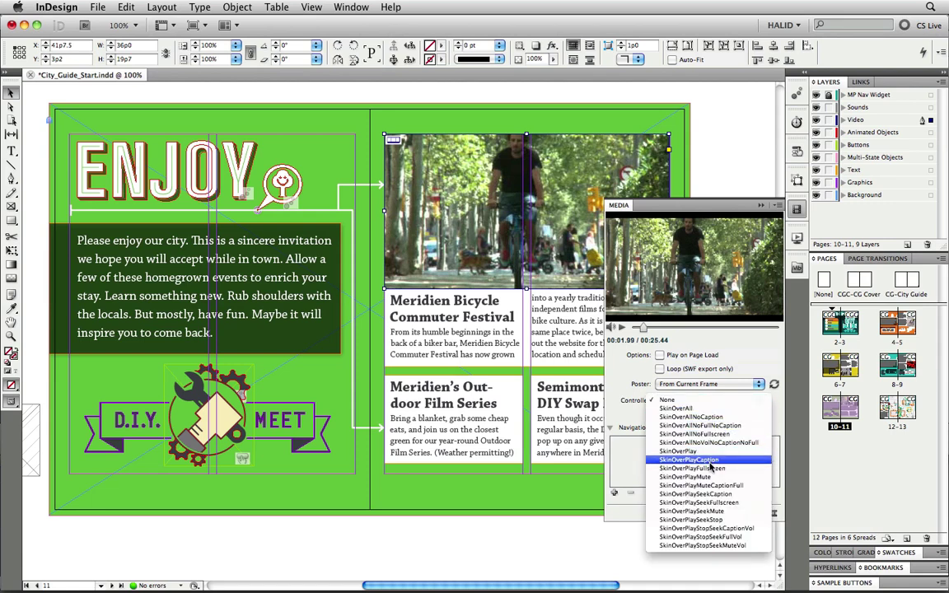
click(710, 520)
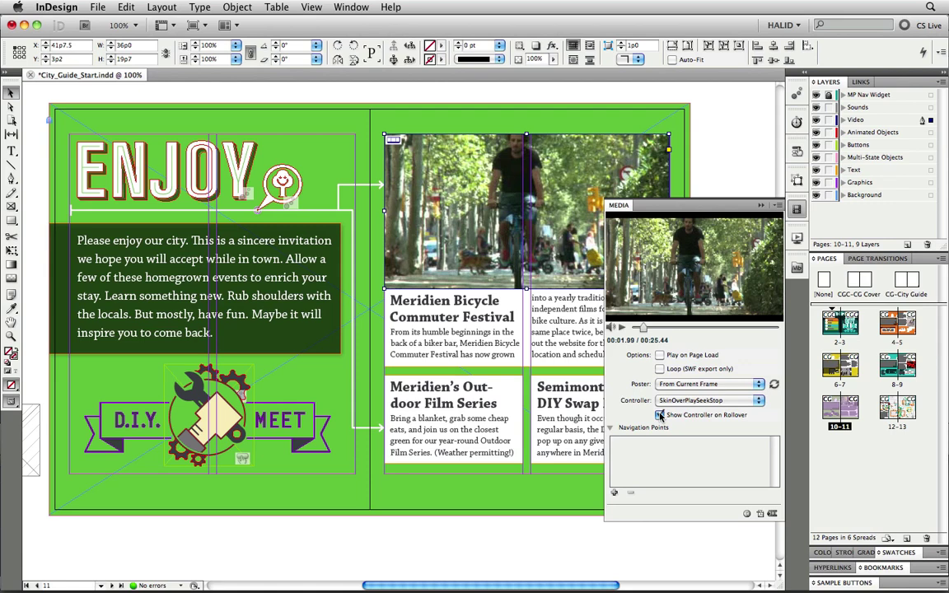
click(796, 211)
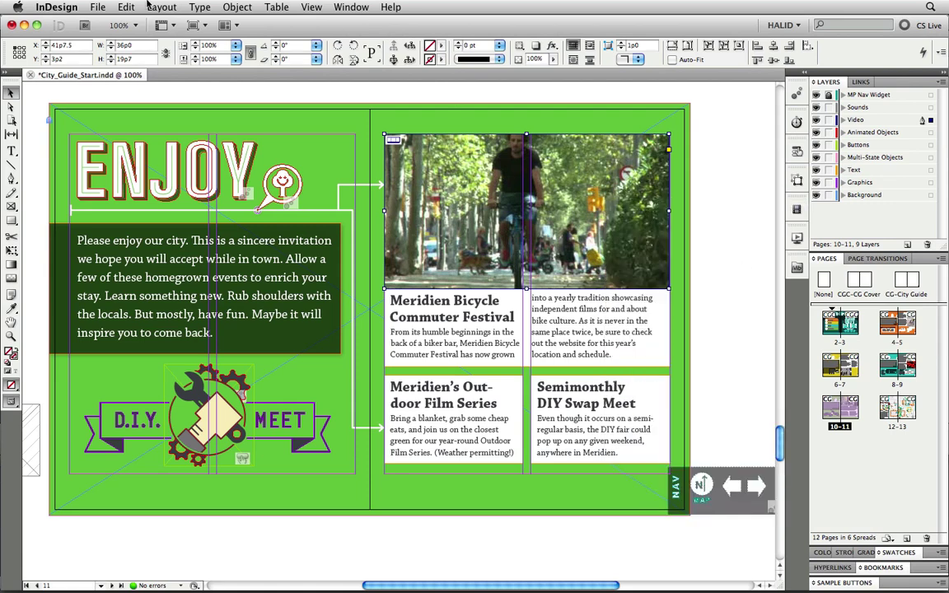
- Export all pages to the Desktop as Flash Player (SWF) file 531_CityGuide_R3_V6_120409.swf, with an HTML file, 100% scale and interactive page curl
click(96, 6)
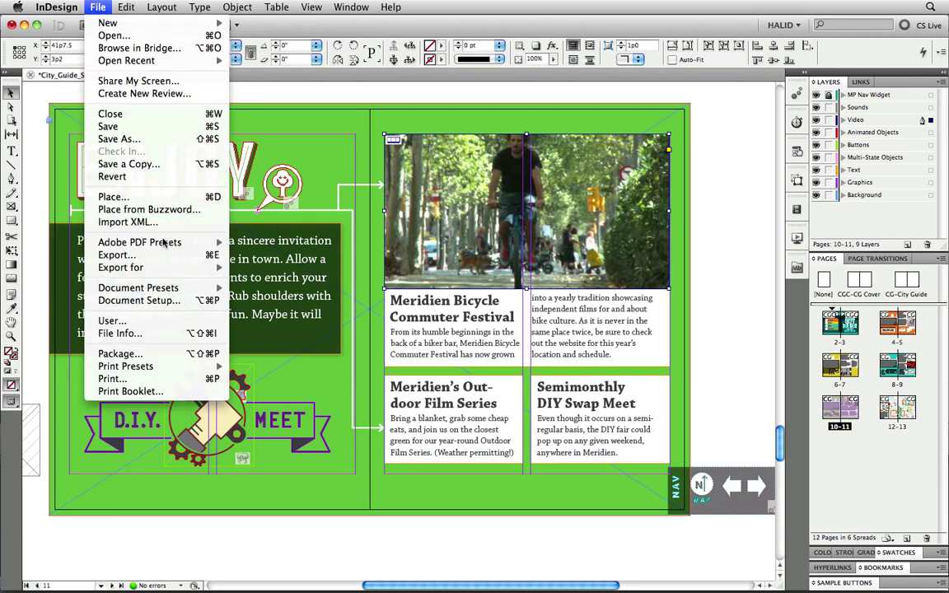
click(167, 257)
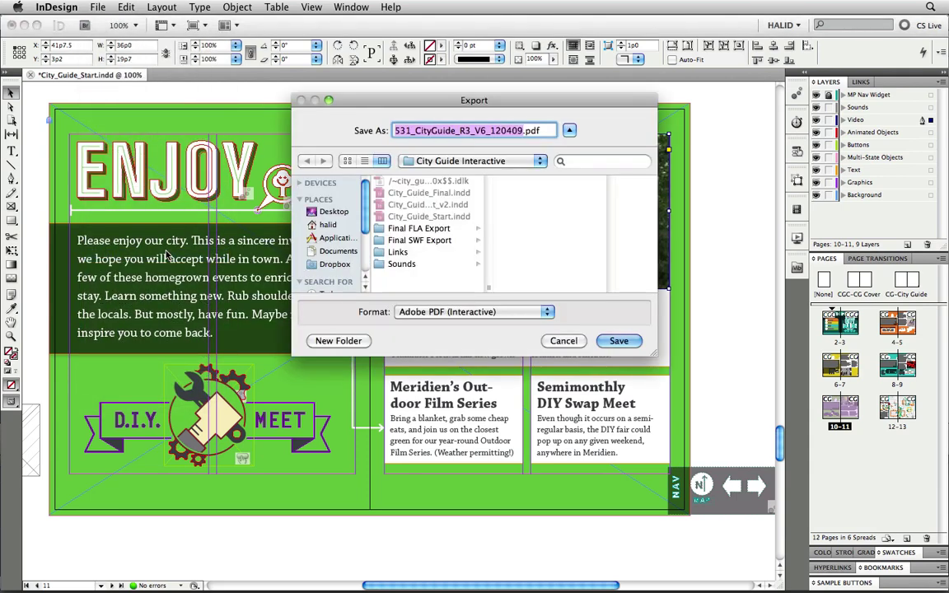
click(500, 315)
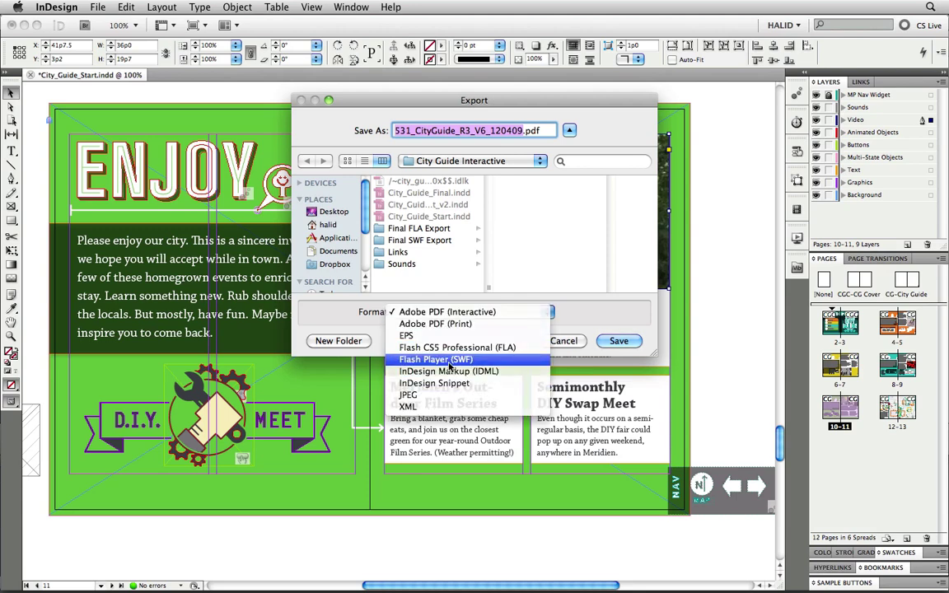
click(441, 359)
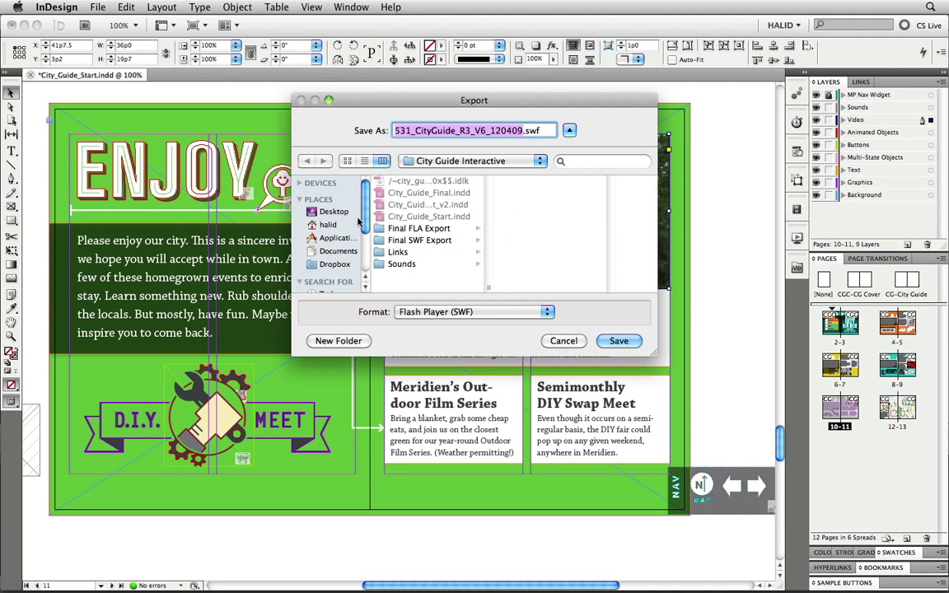
key(Return)
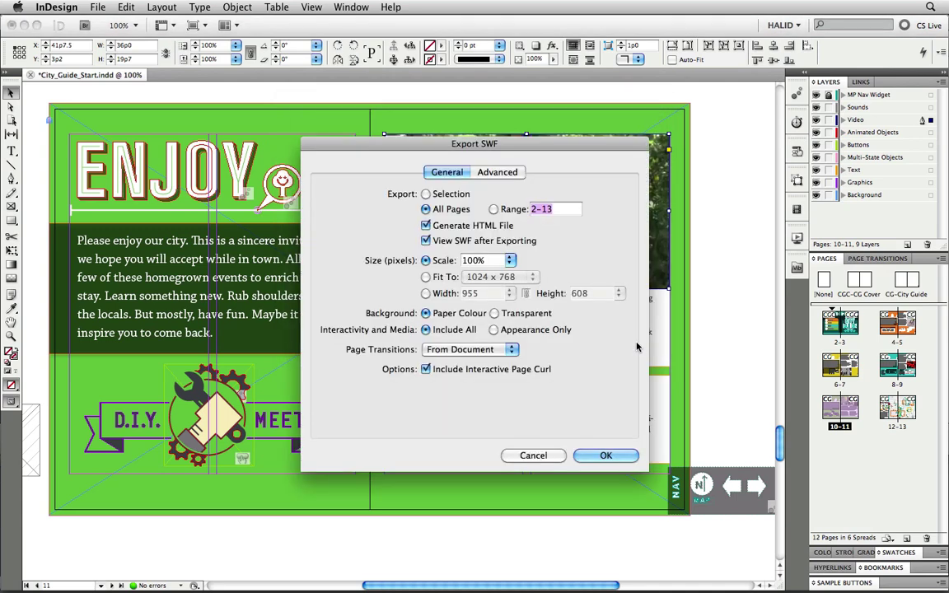
click(606, 456)
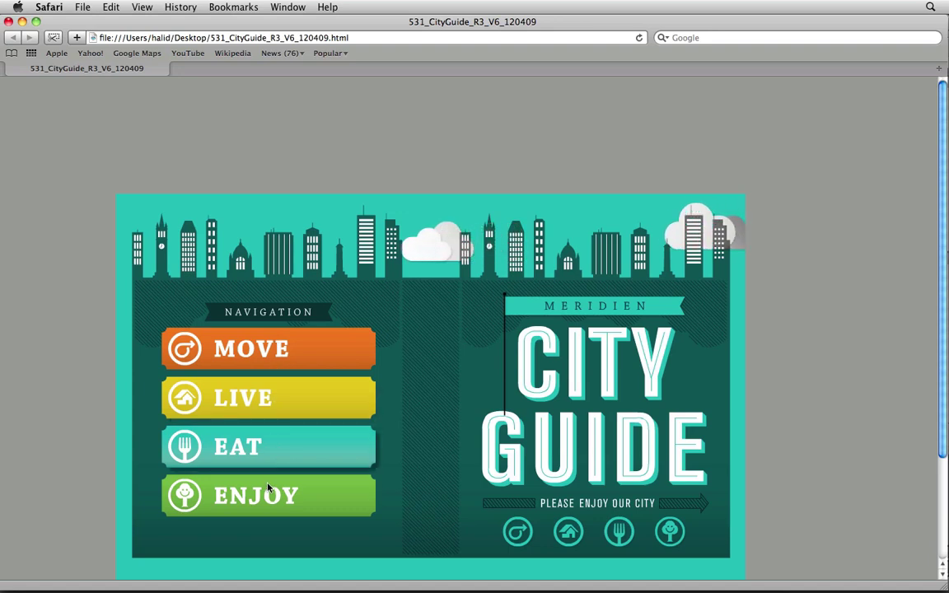
- In the exported guide in Safari, go to the LIVE spread and step forward through the building slideshow
click(270, 402)
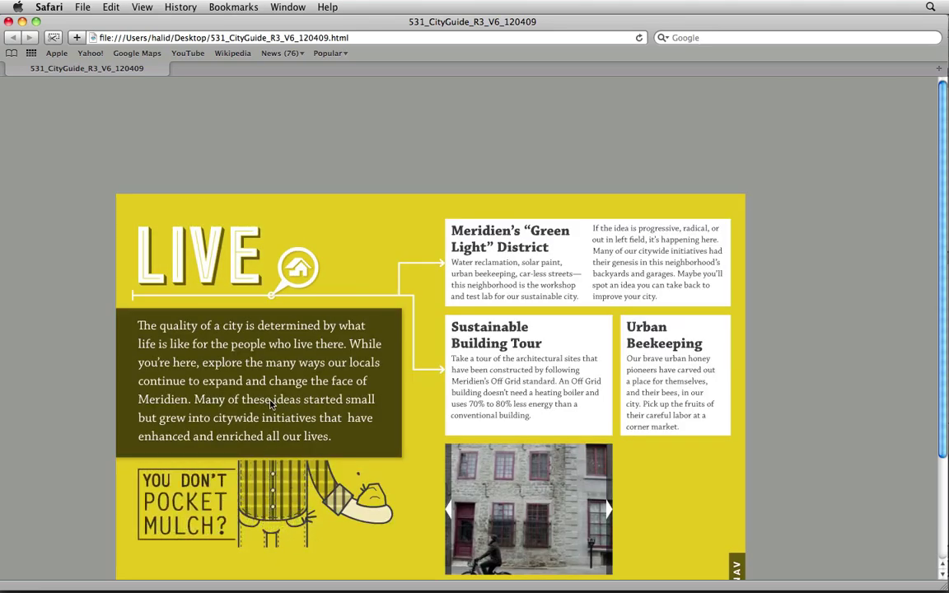
click(610, 494)
click(610, 494)
click(611, 494)
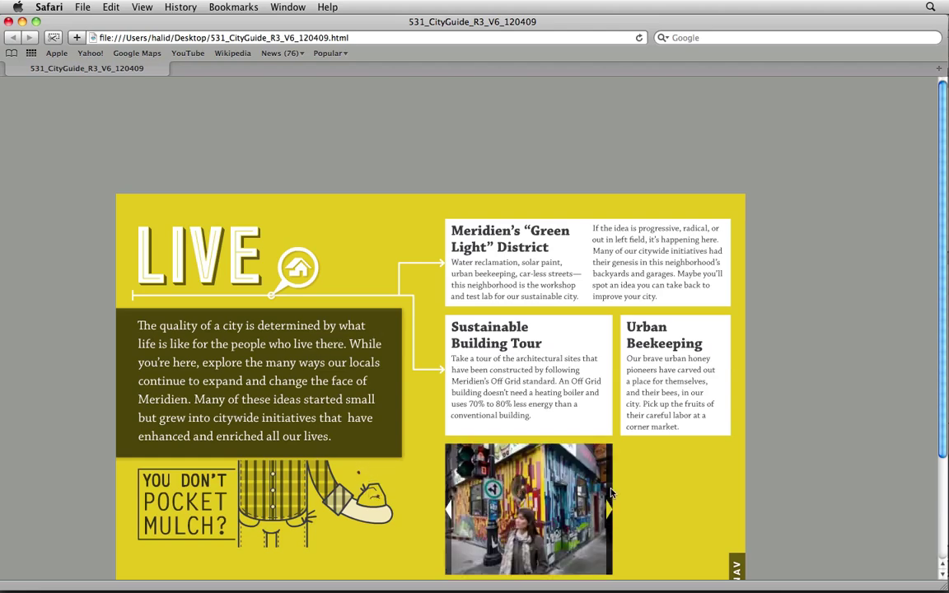
- Advance past the EAT spread to the ENJOY spread and check the cycling video's playback and rollover controller
scroll(702, 502, down, 3)
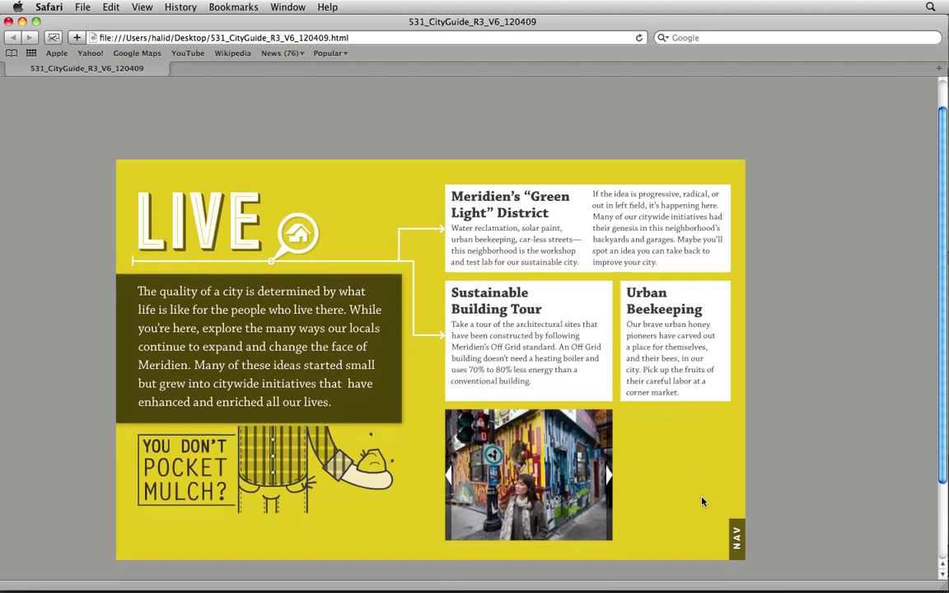
click(737, 504)
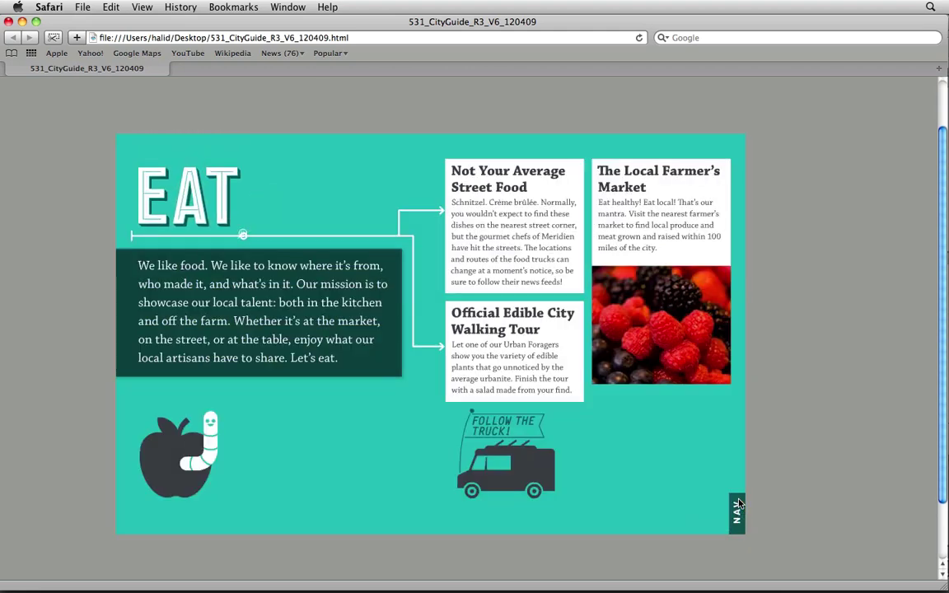
click(737, 504)
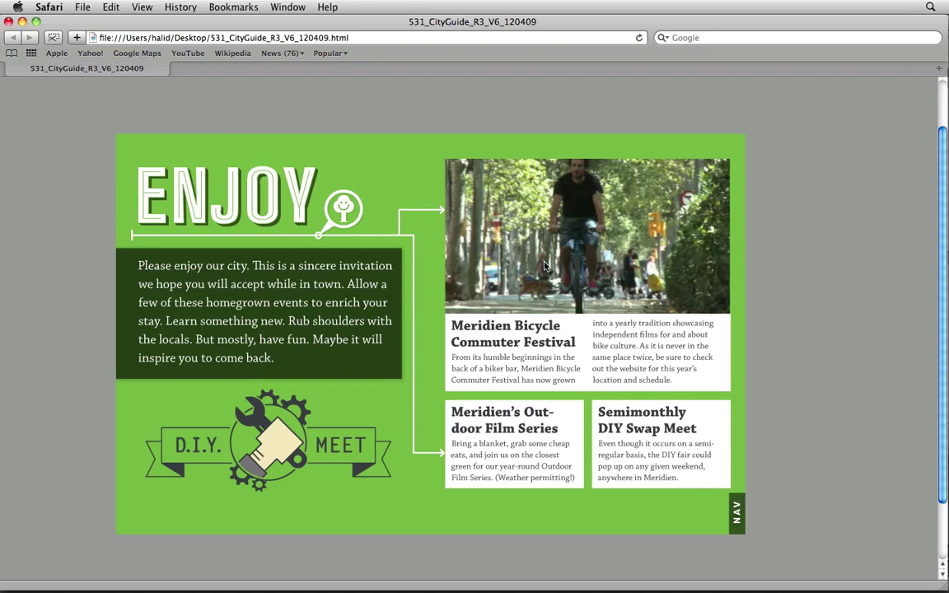
mouse_move(544, 267)
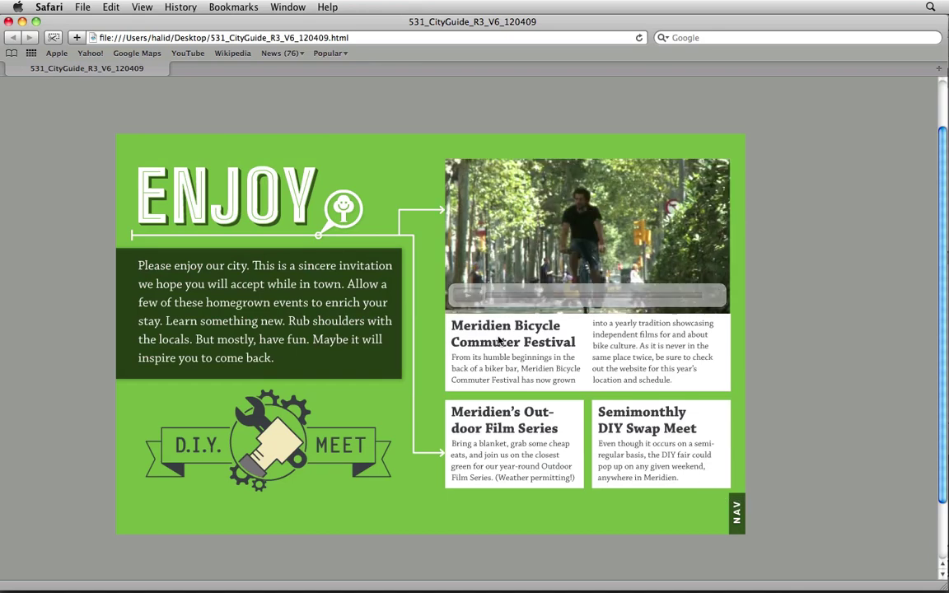